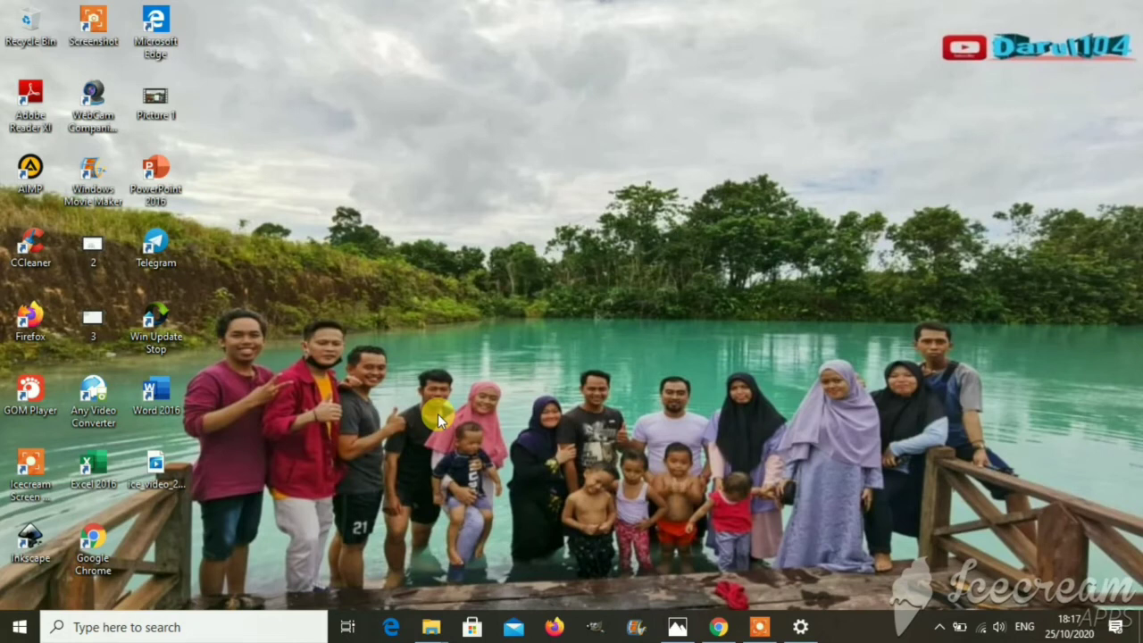
Step: Refresh the Windows desktop four times
right_click(422, 308)
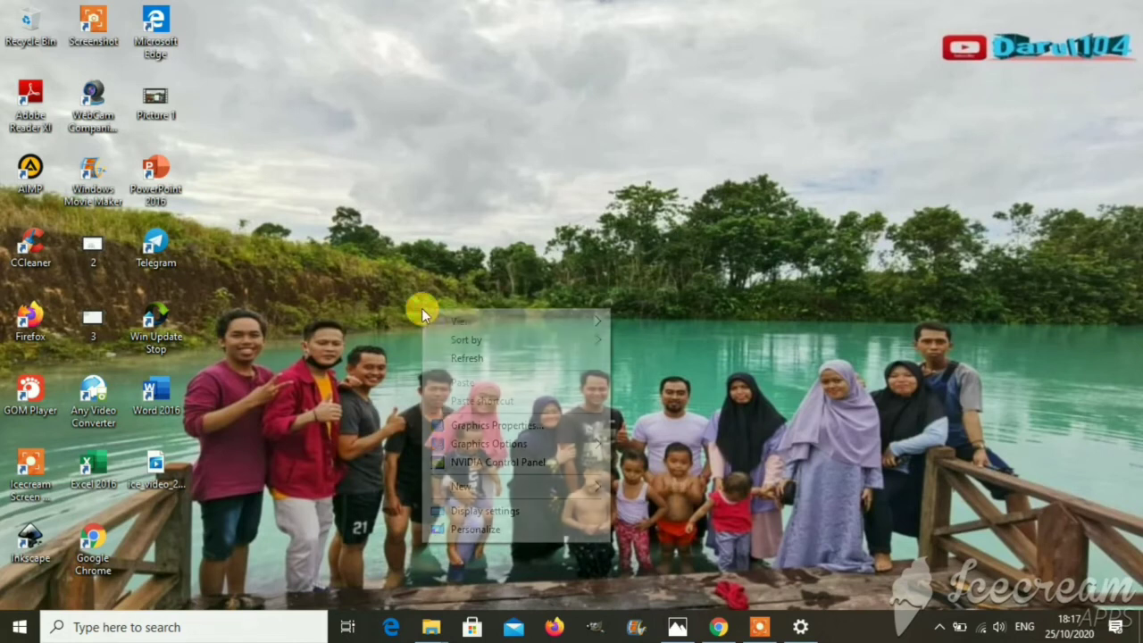
click(475, 360)
right_click(468, 340)
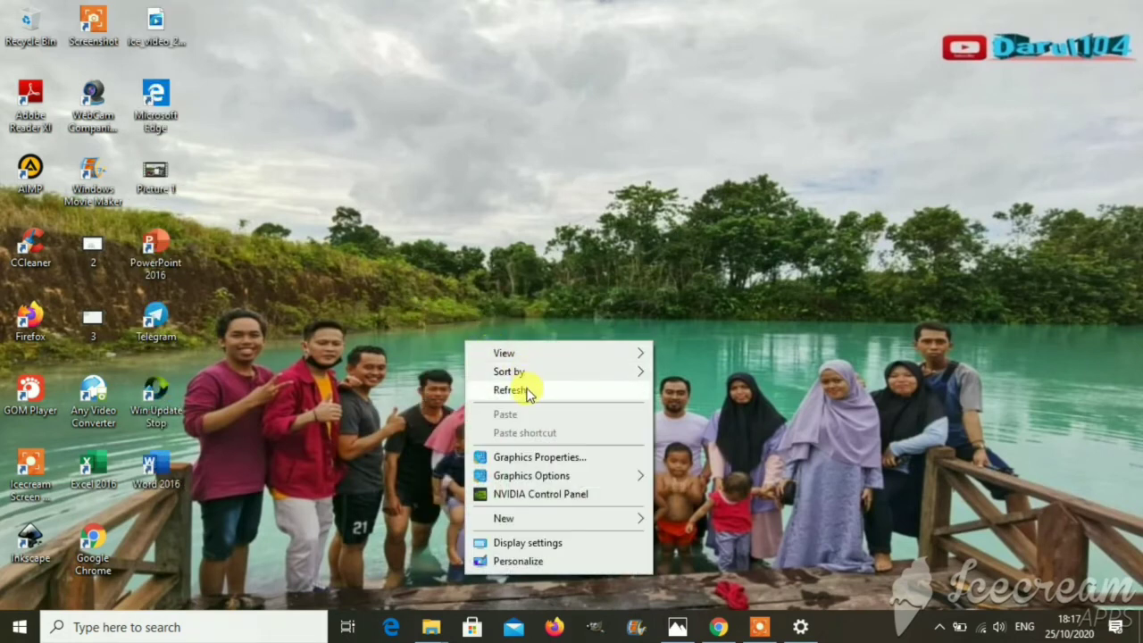
click(526, 393)
right_click(474, 353)
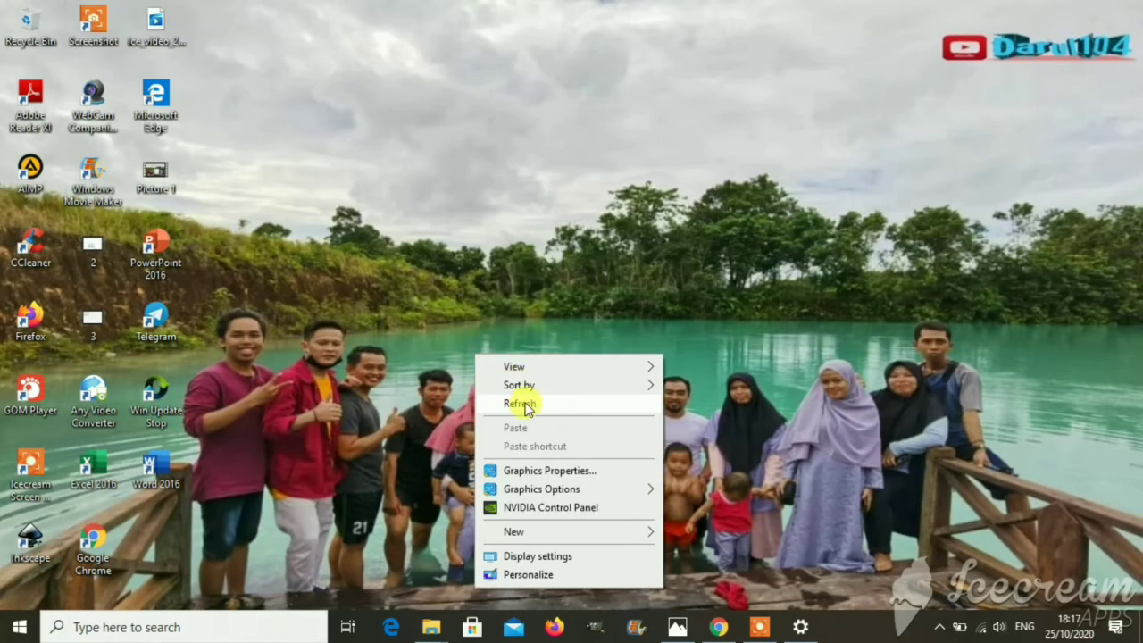
click(526, 402)
right_click(518, 370)
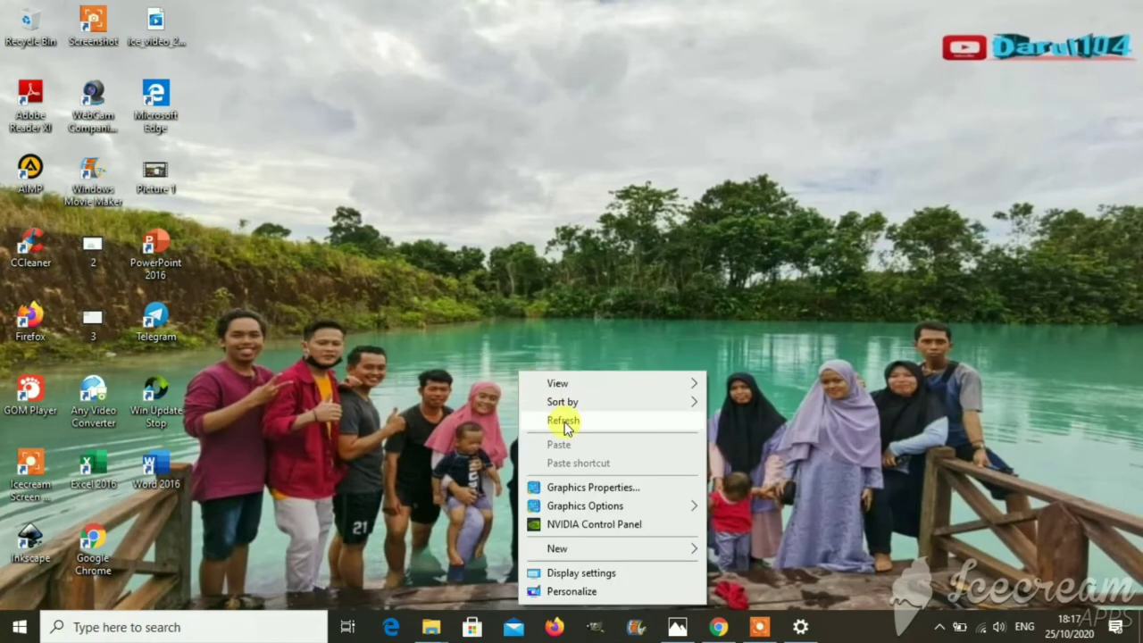
click(564, 420)
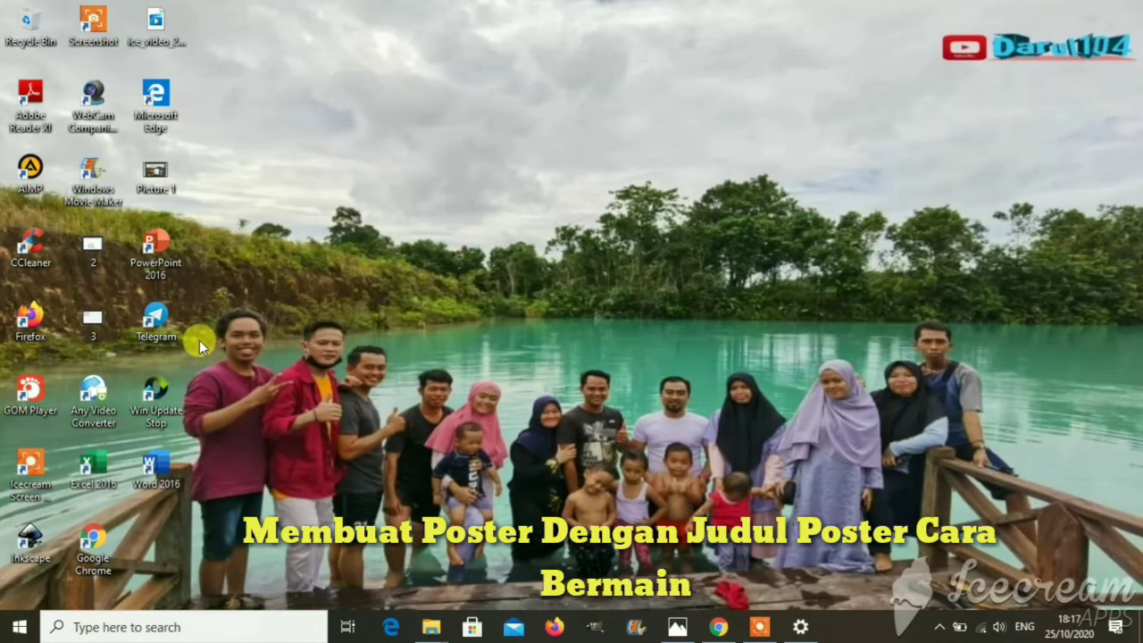
Step: Open Word 2016 and create a blank document
click(164, 465)
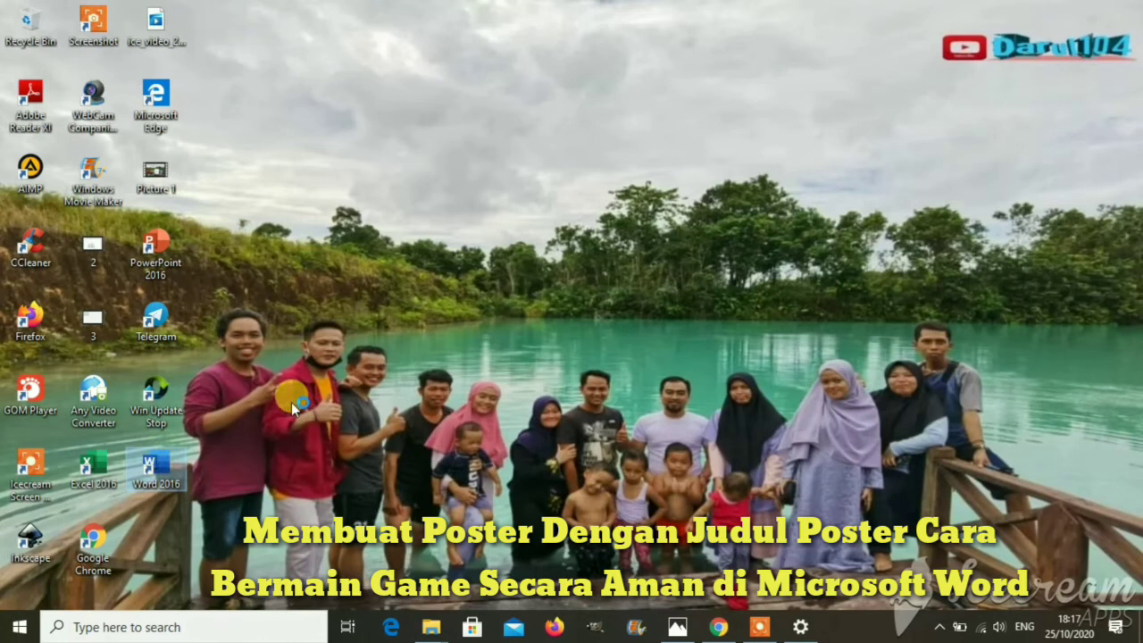
key(Return)
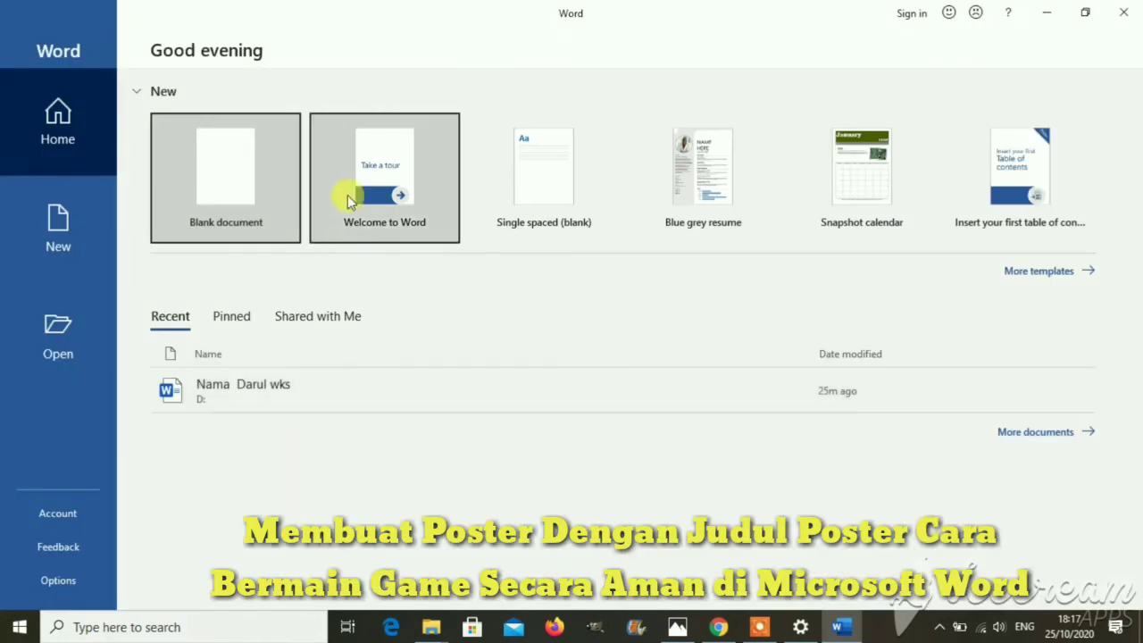
click(223, 212)
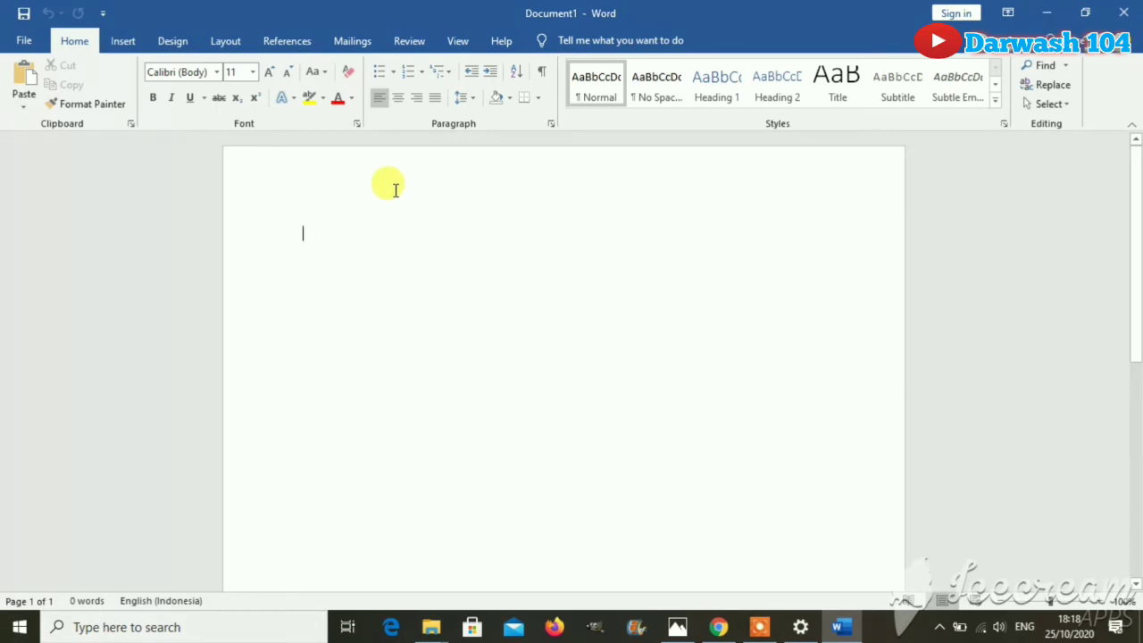
Step: Write the poster title "Cara Aman bermain Game" on the first line of the blank document
text(Cara )
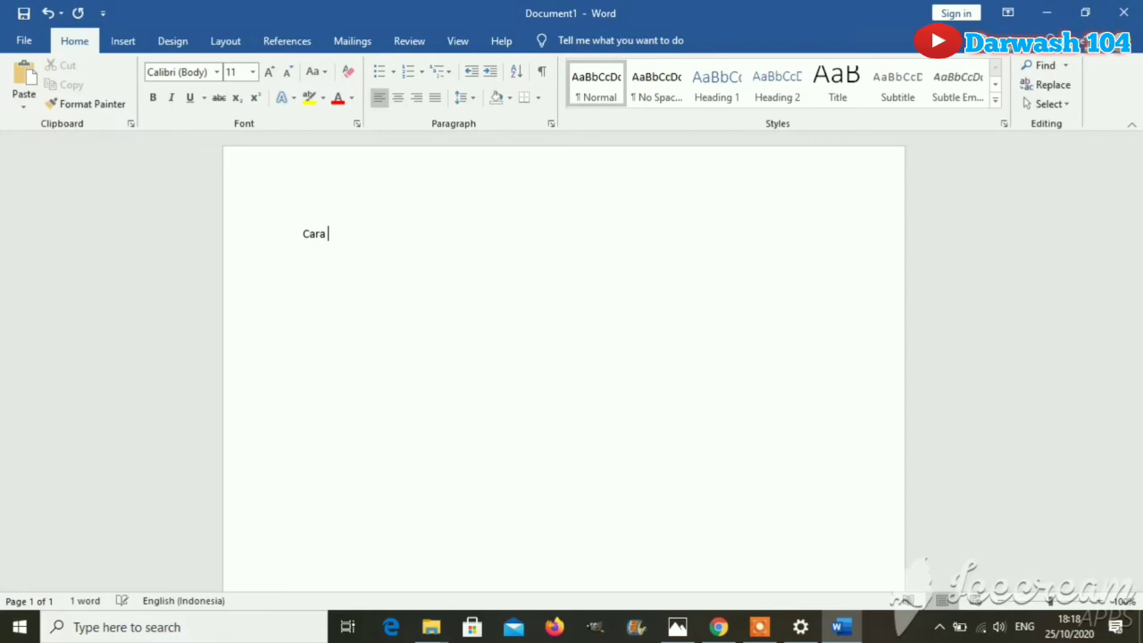
text(Aman)
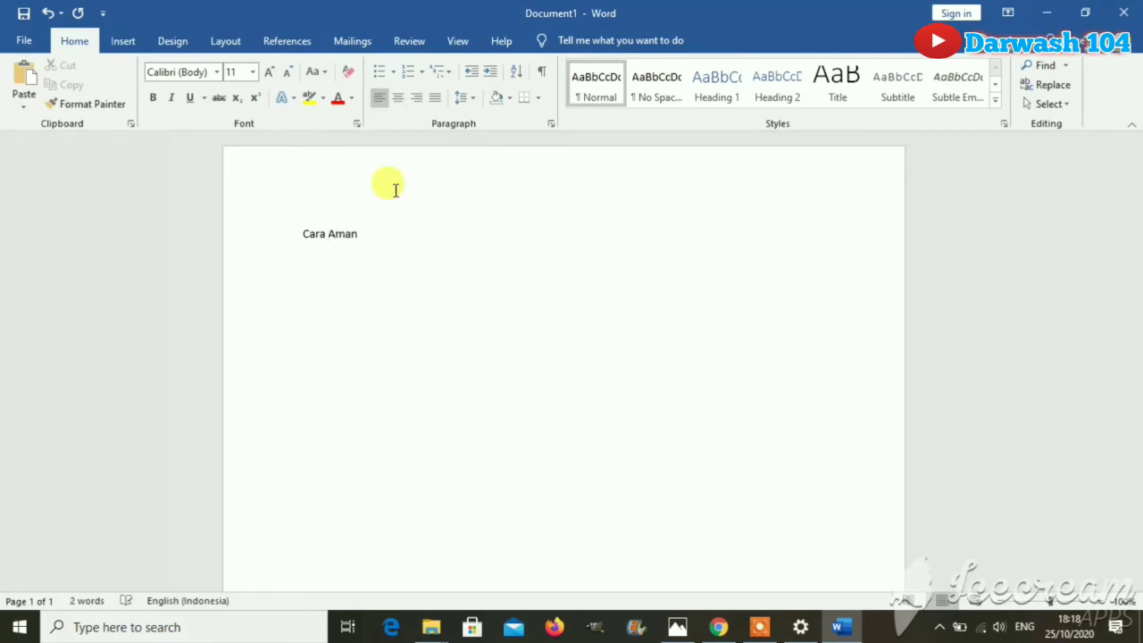
text( berma)
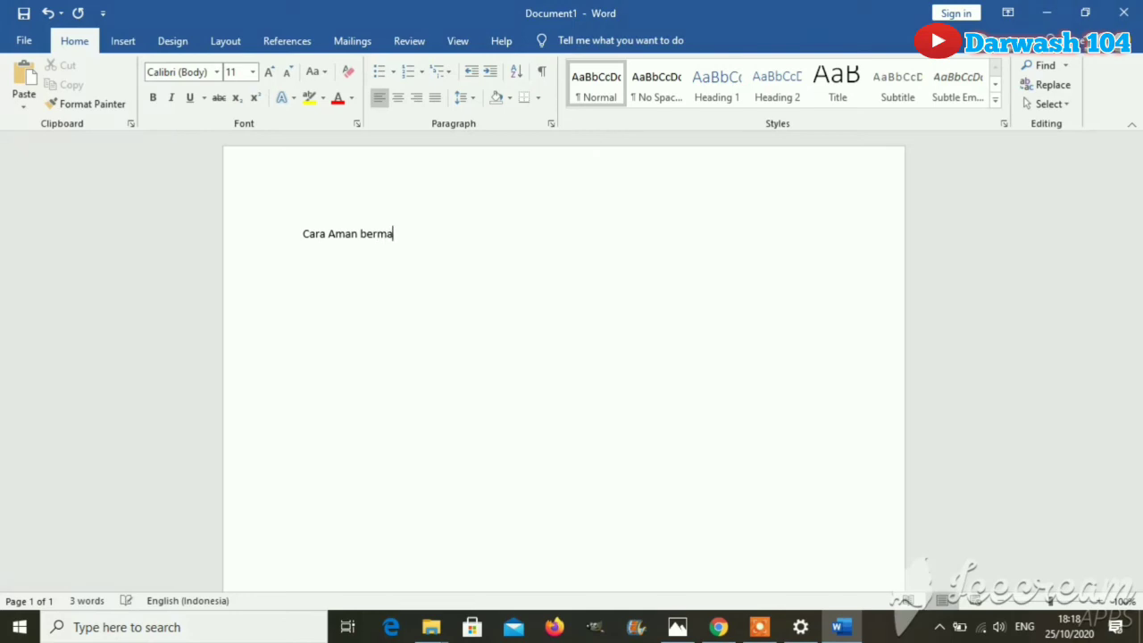
text(in Game)
Step: Format the title in Bahnschrift SemiBold, size 26, bold and centred
key(ctrl+a)
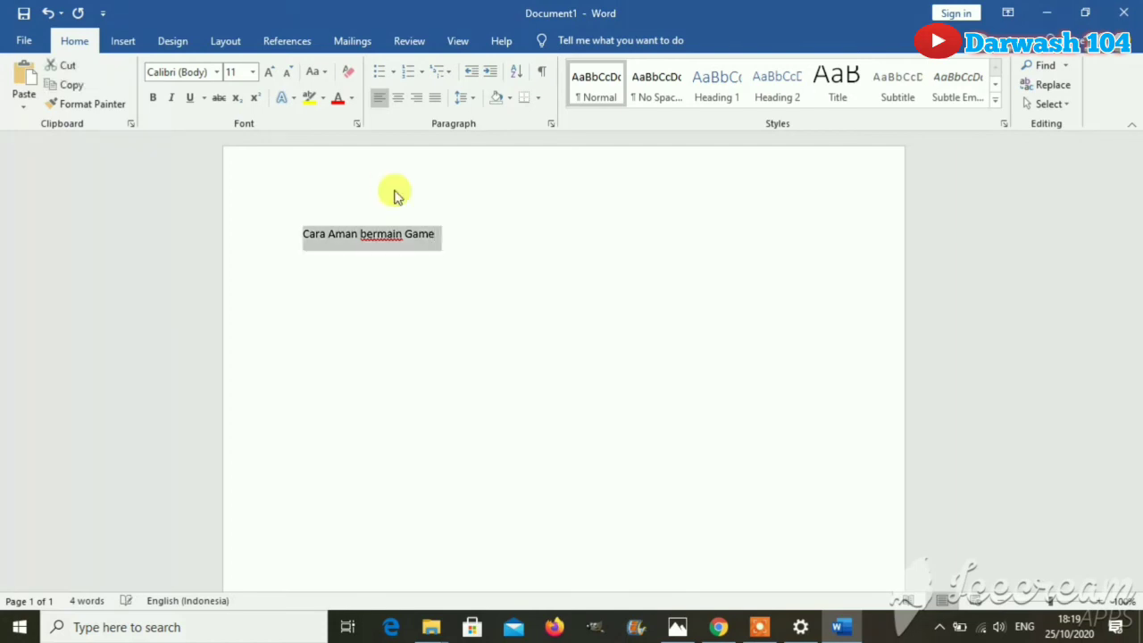
click(216, 72)
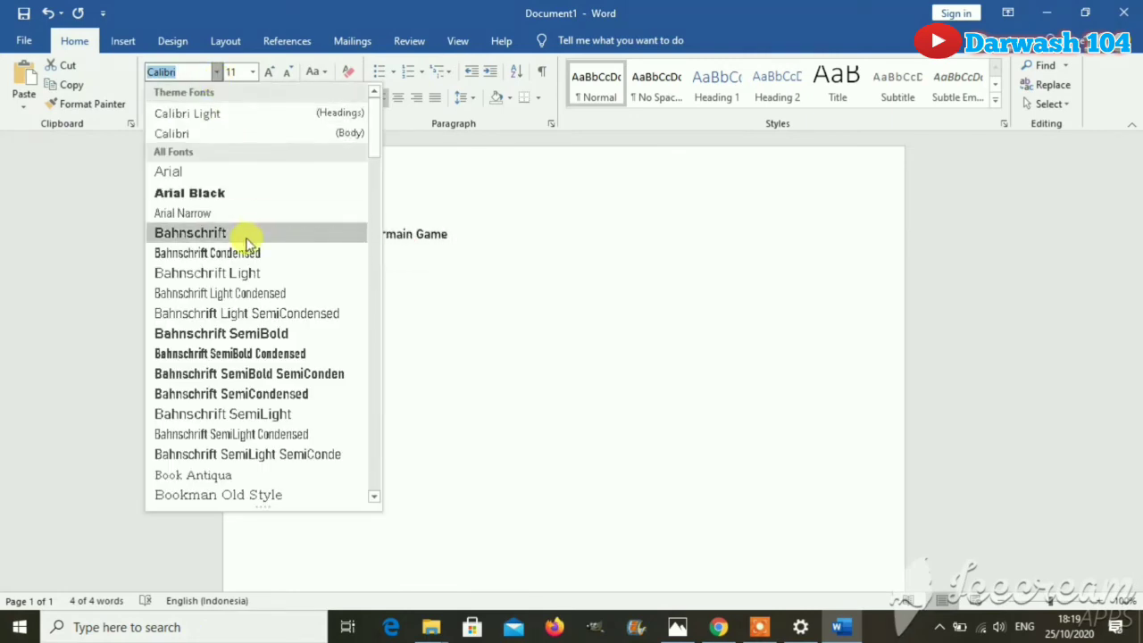
click(256, 334)
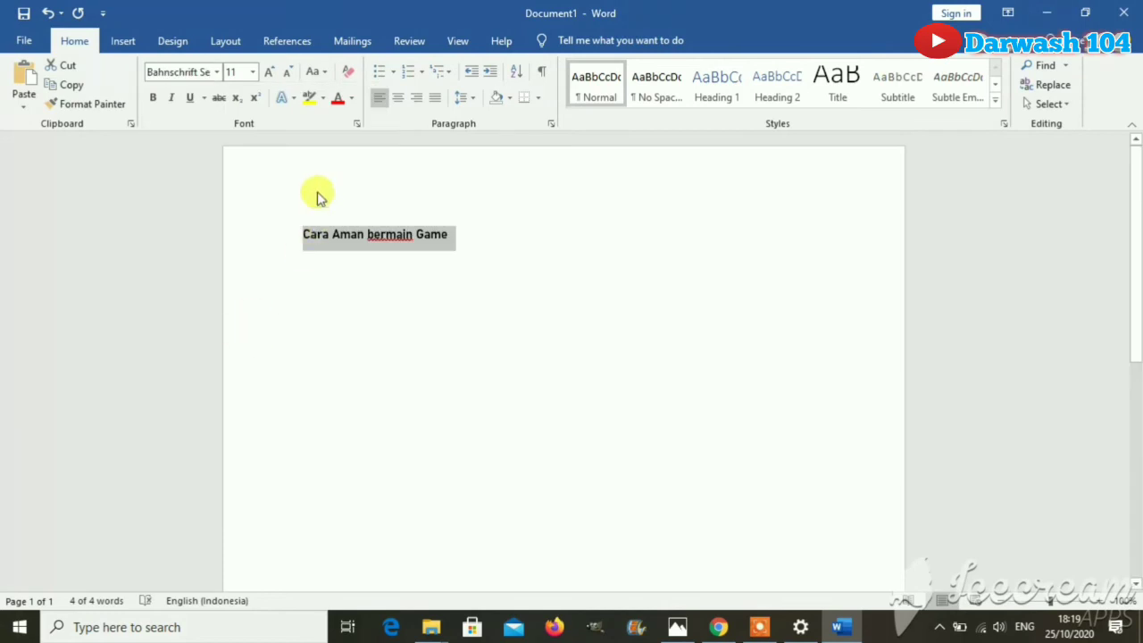
click(253, 72)
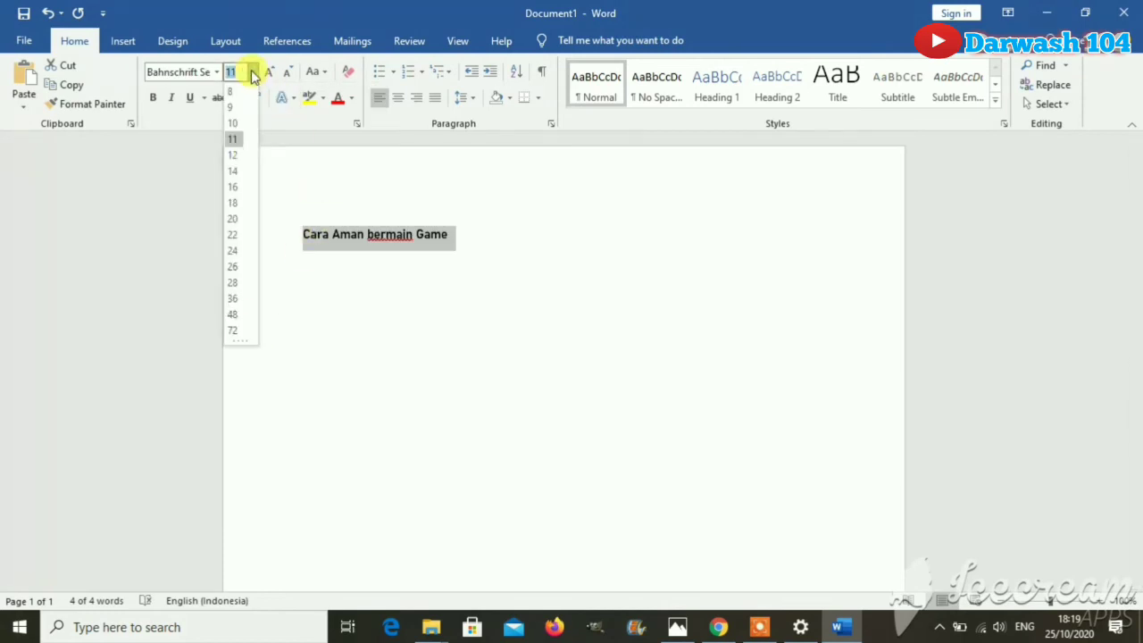
click(234, 266)
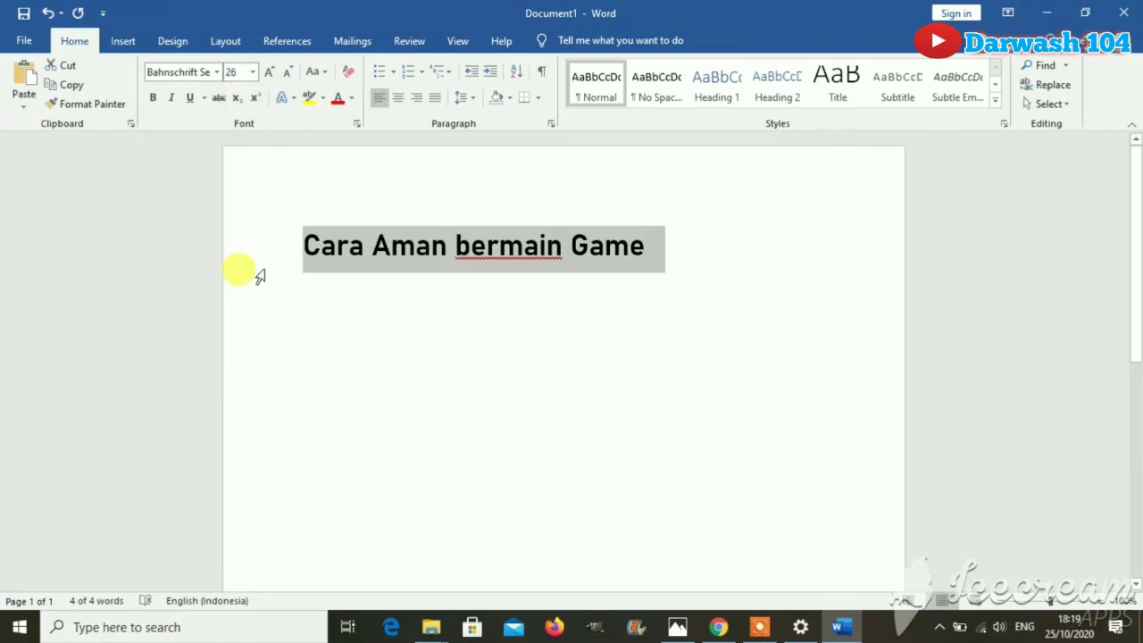
click(153, 100)
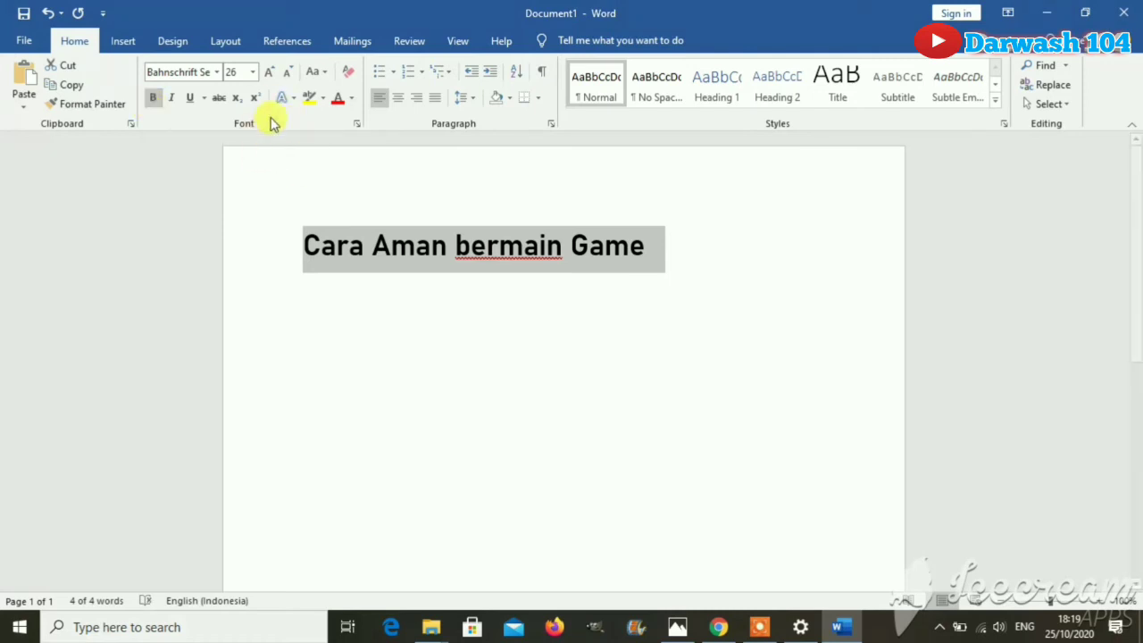
click(401, 103)
click(504, 324)
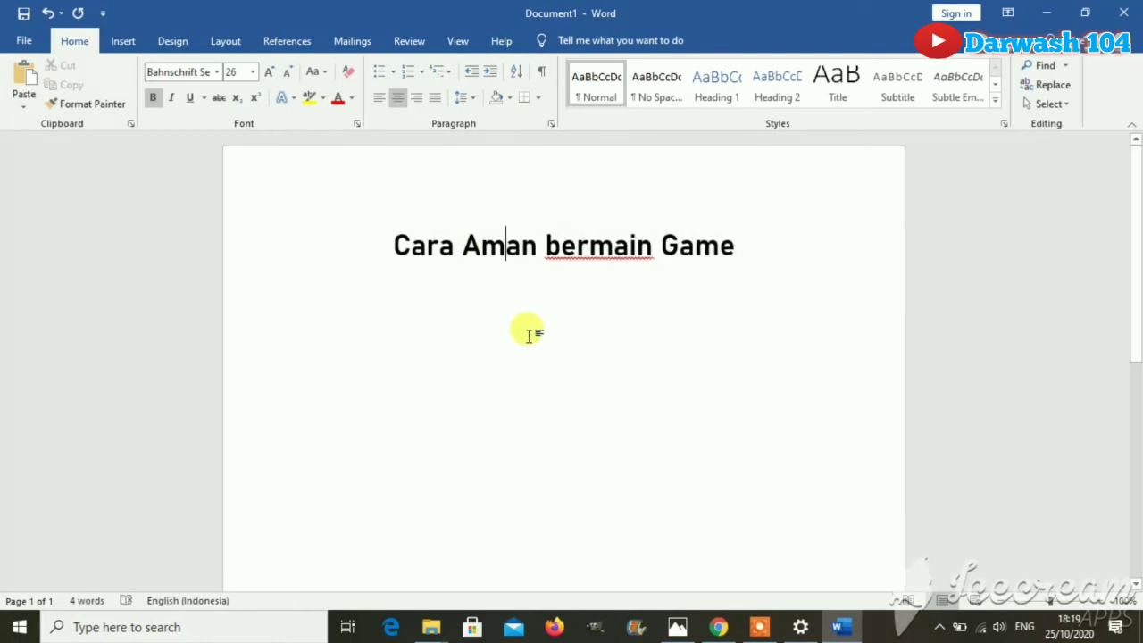
Step: Add two new lines after the title and left-align the last one
click(736, 239)
key(Return)
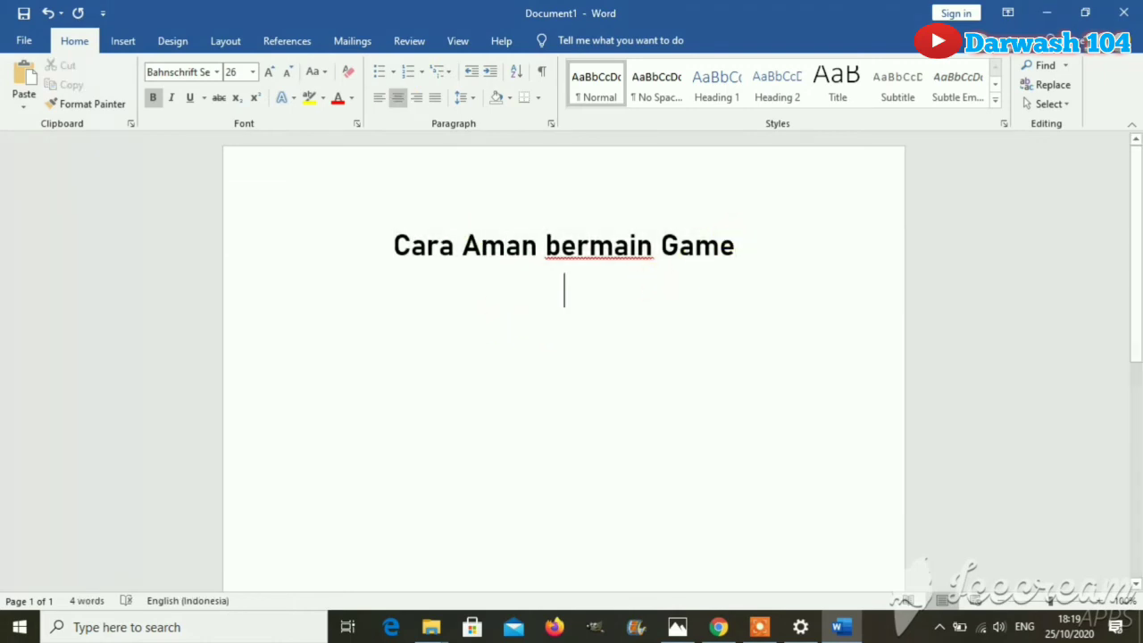
key(Return)
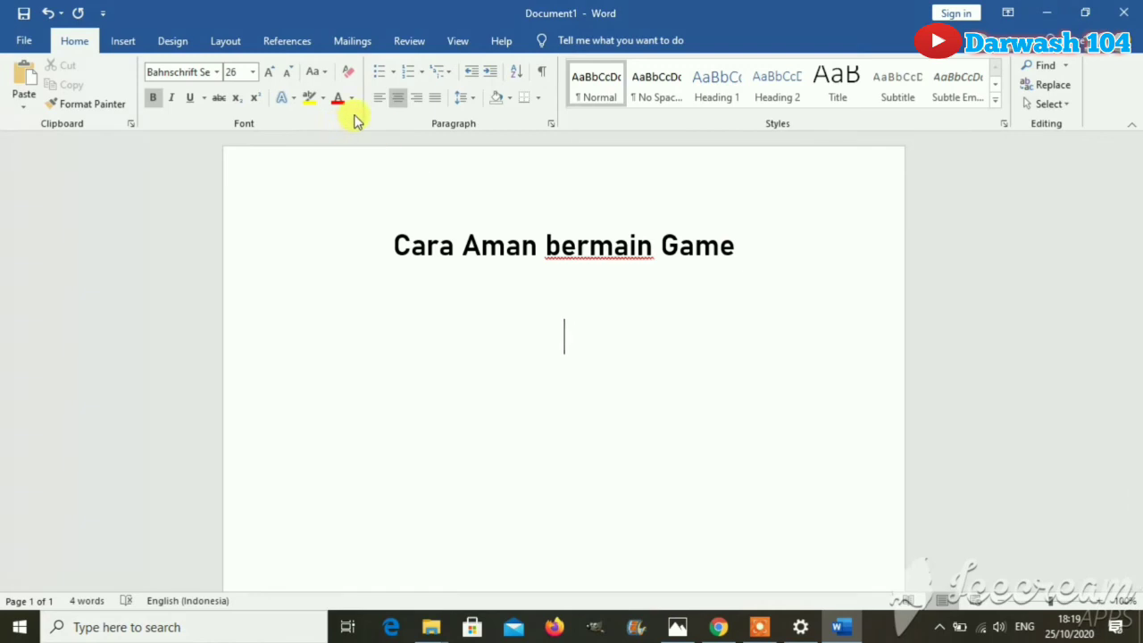
click(379, 98)
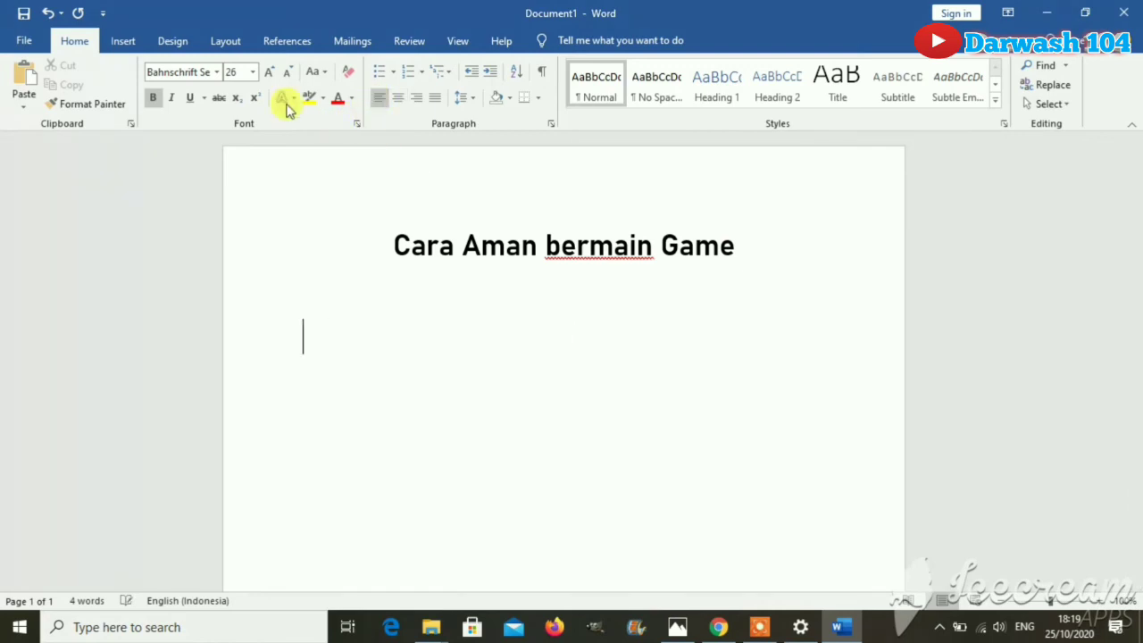
Step: Draw a rectangle about 18.1 cm wide and 4.1 cm high below the title
click(123, 41)
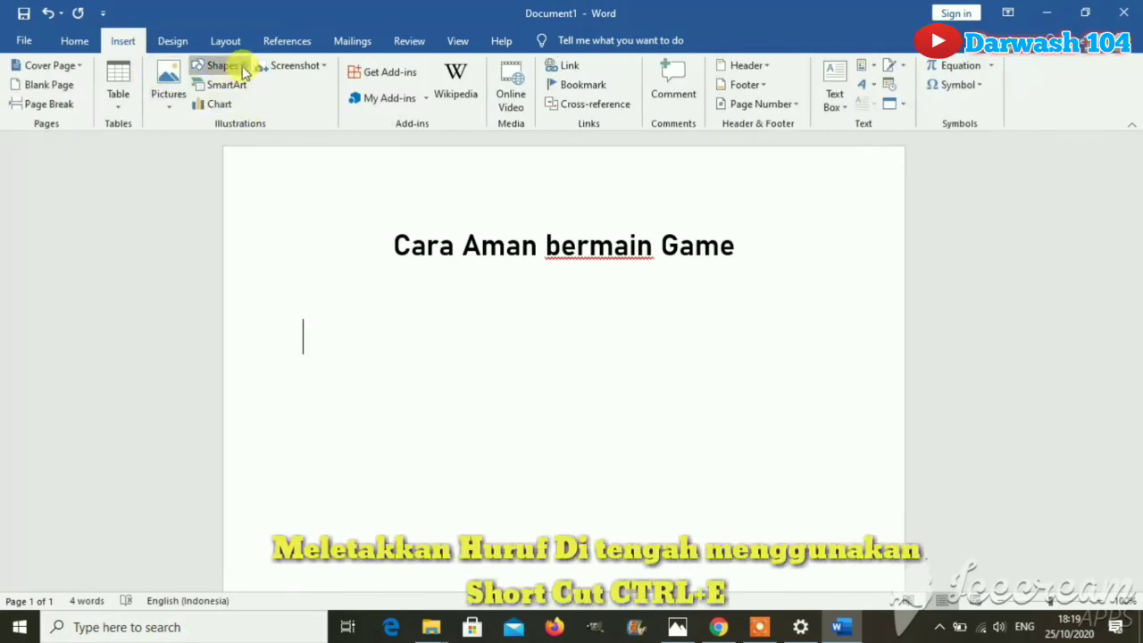
click(222, 66)
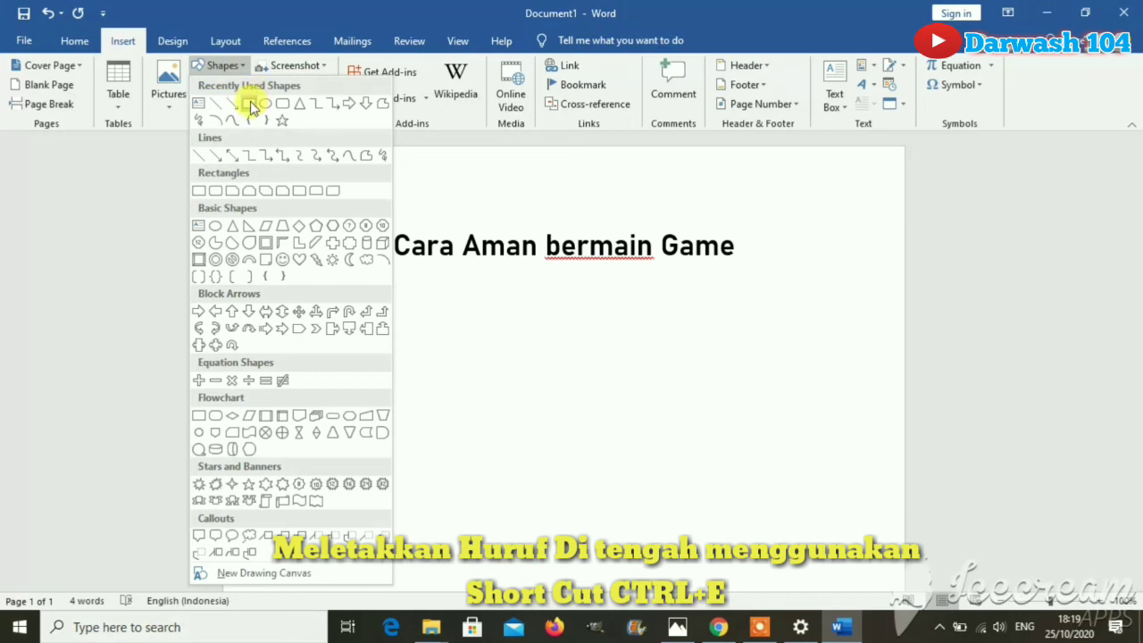
click(240, 104)
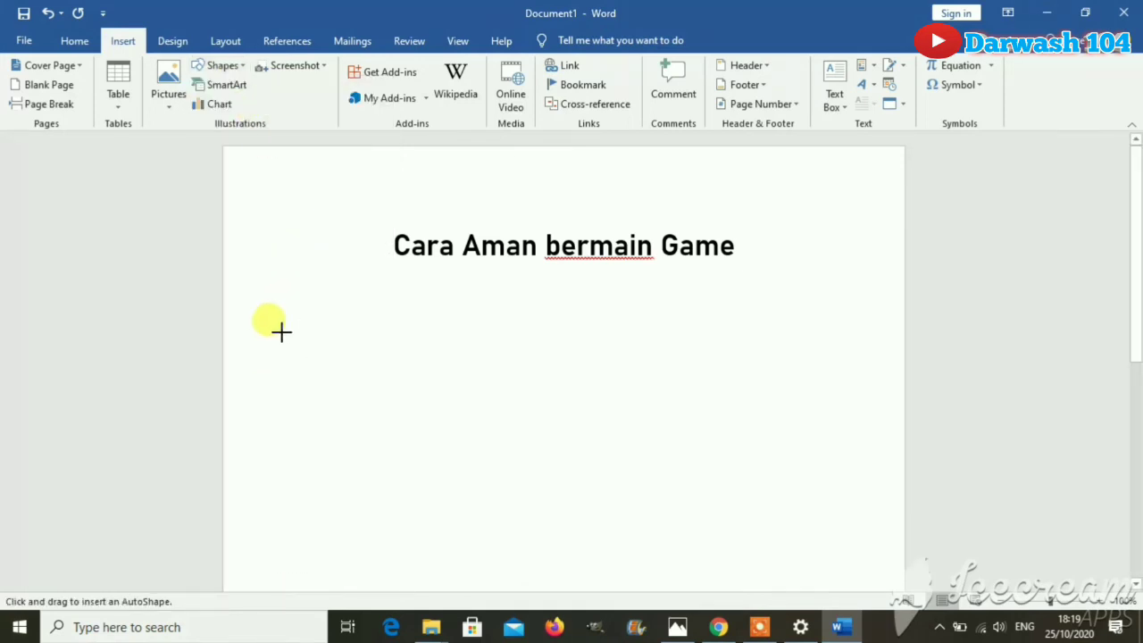
mouse_move(287, 324)
mouse_down()
mouse_move(564, 446)
mouse_move(829, 541)
mouse_move(822, 563)
mouse_move(860, 452)
mouse_up()
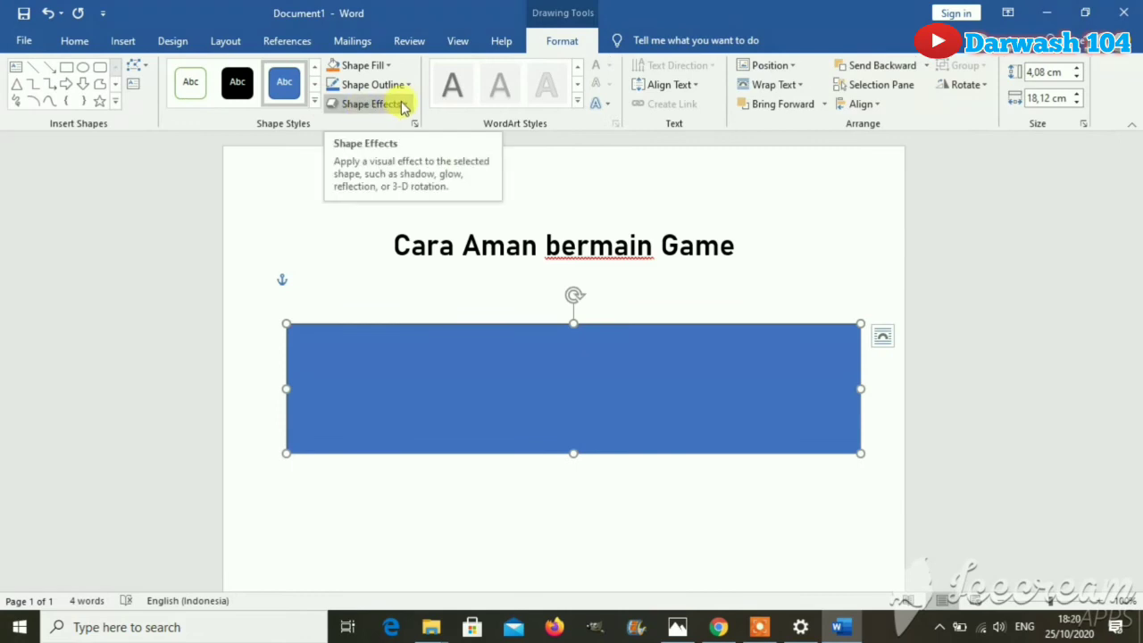
Step: Apply a 3-D rotation effect to the rectangle that slants its long edges upward to the right
click(402, 104)
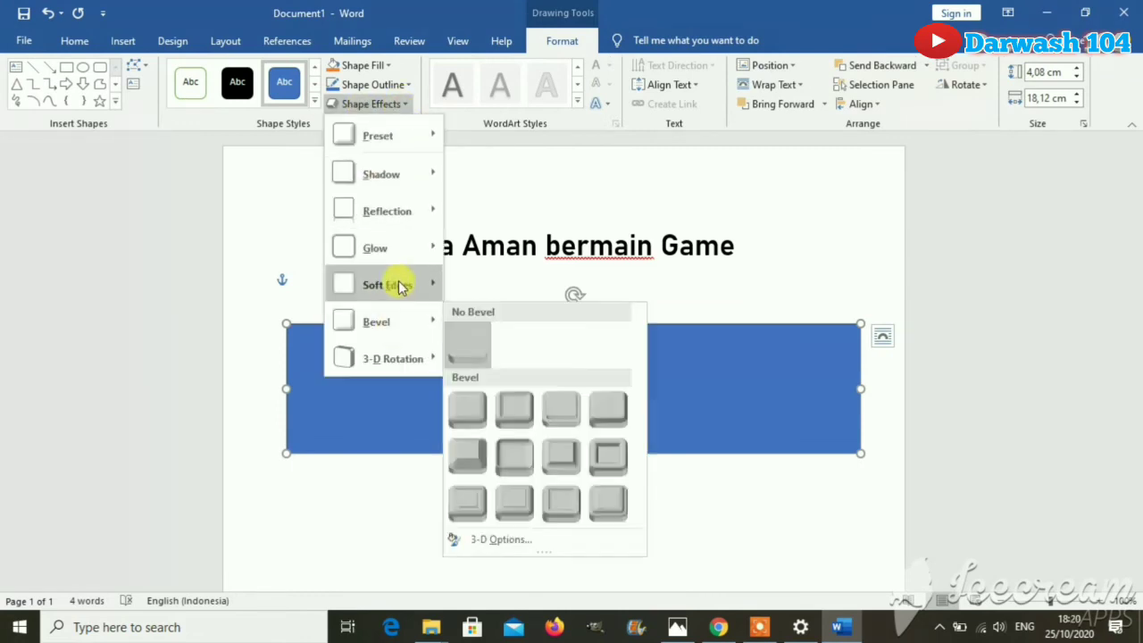
mouse_move(395, 350)
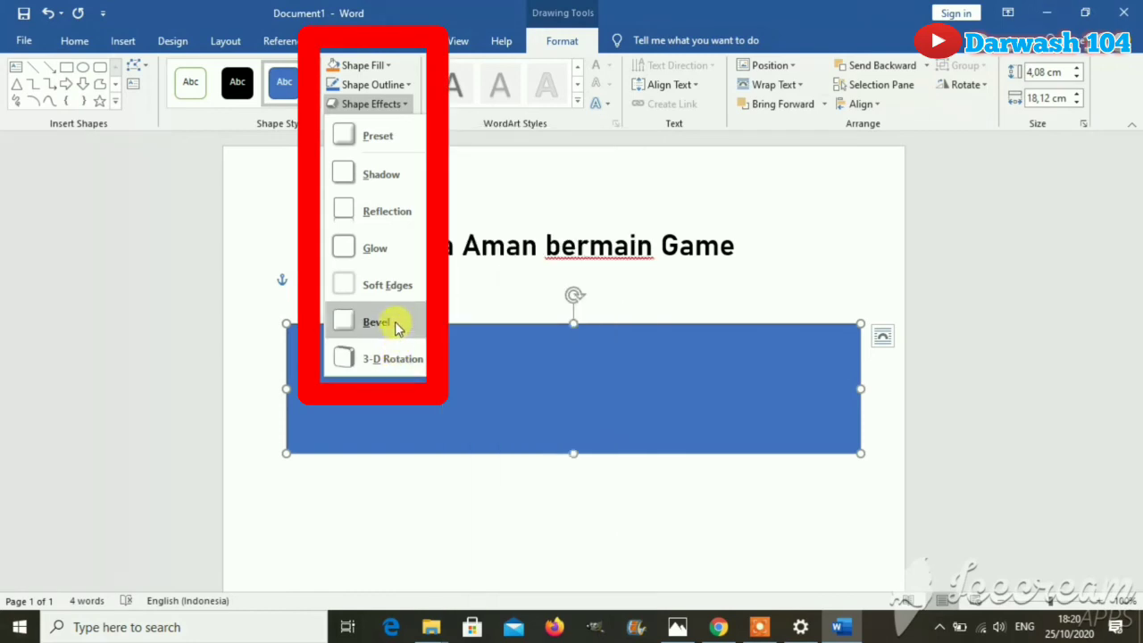
mouse_move(397, 319)
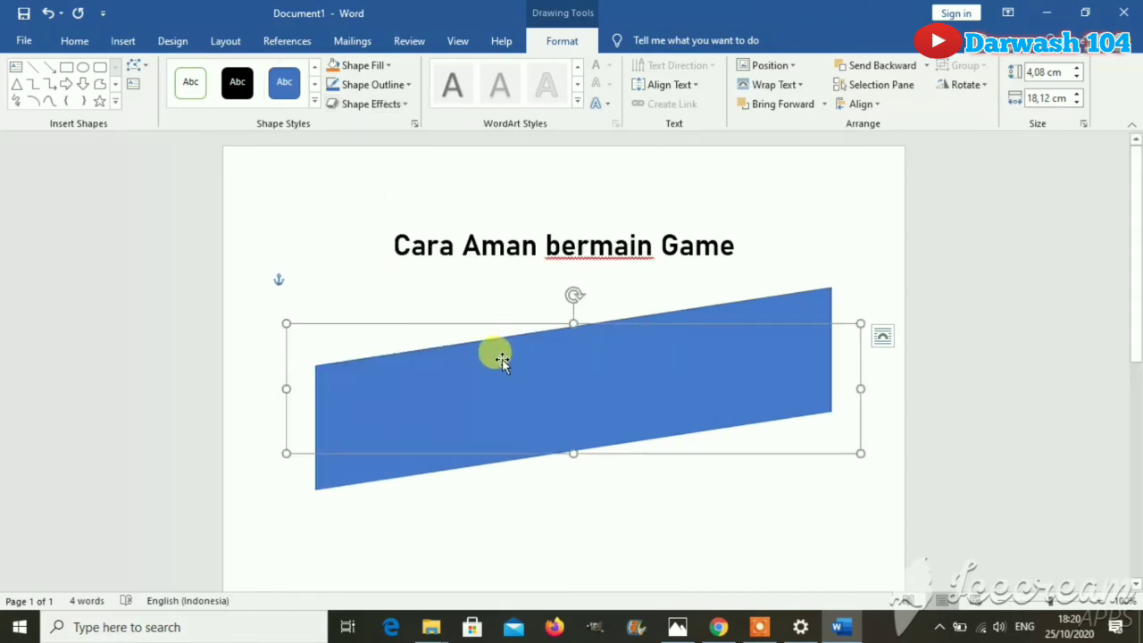
Step: Add the text "Bermain dengan Jujur" inside the rectangle
right_click(504, 363)
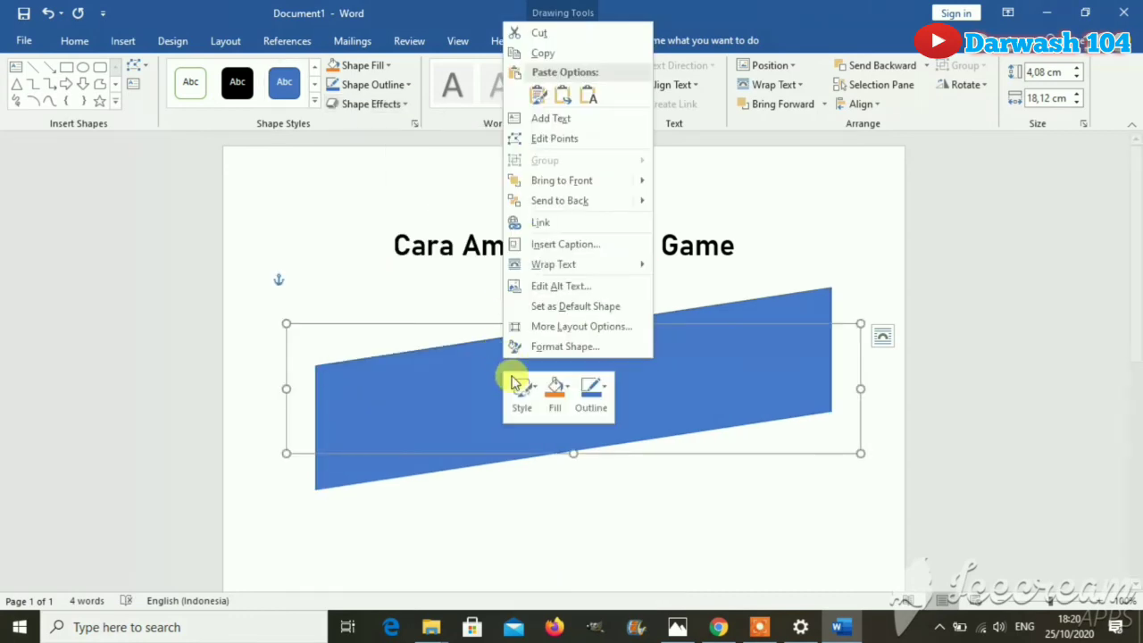
click(542, 124)
click(505, 364)
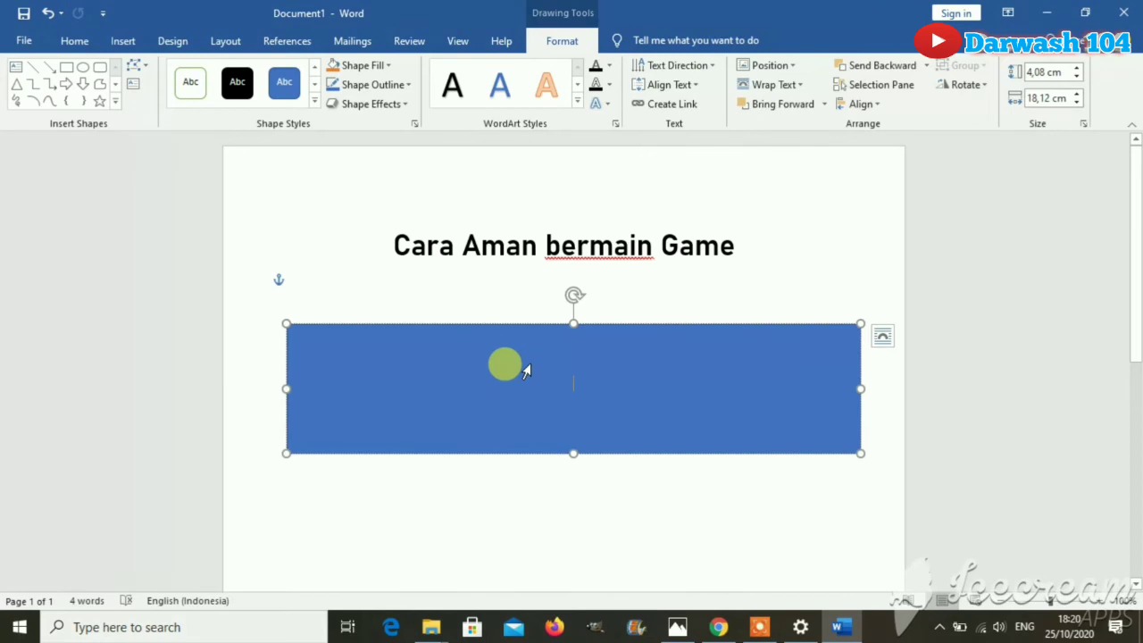
text(Be)
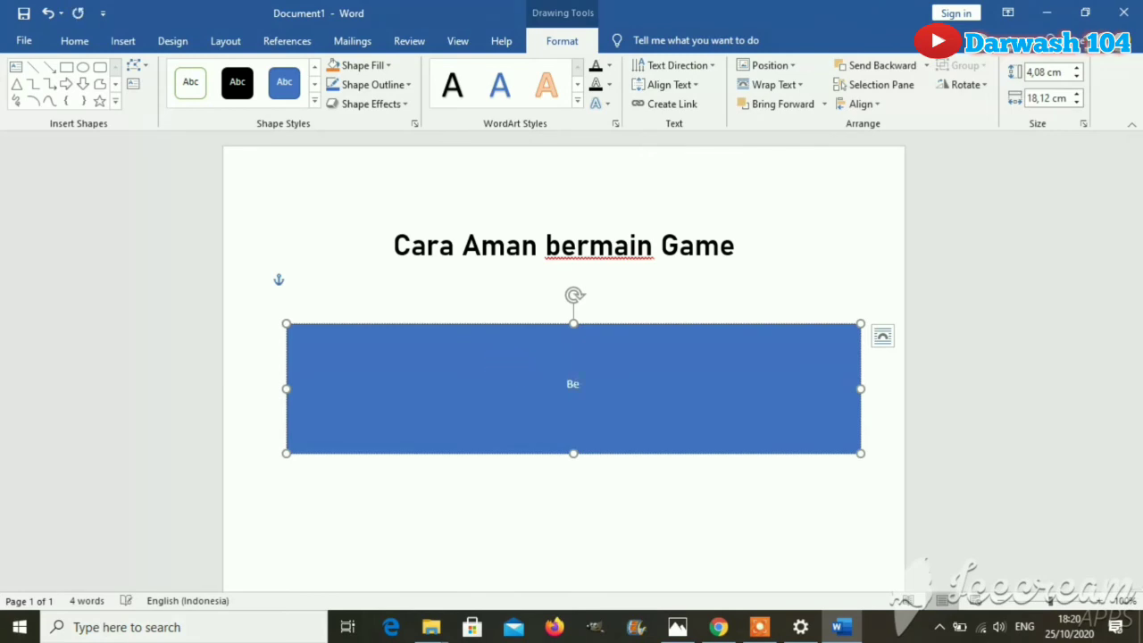
text(rmain dengan Jujur)
Step: Capitalize the word "dengan" as "Dengan" in the rectangle's text
double_click(532, 364)
click(533, 363)
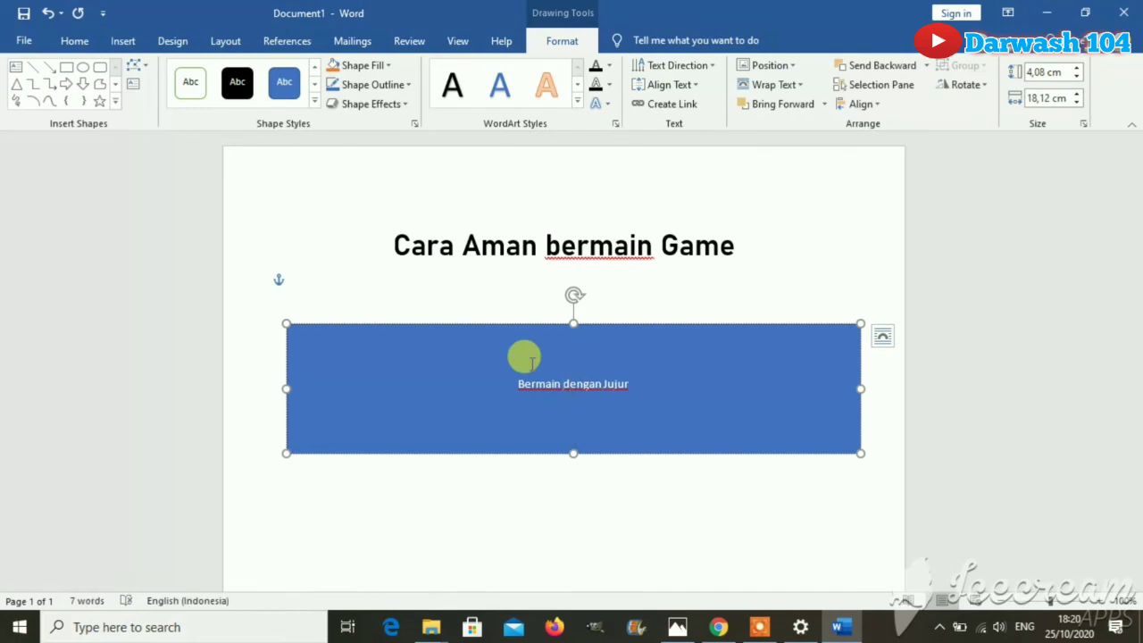
key(shift+Right)
key(BackSpace)
text(D)
Step: Add a second line, "Ikutilah Peraturan Yang berlaku", to the rectangle's text
key(Return)
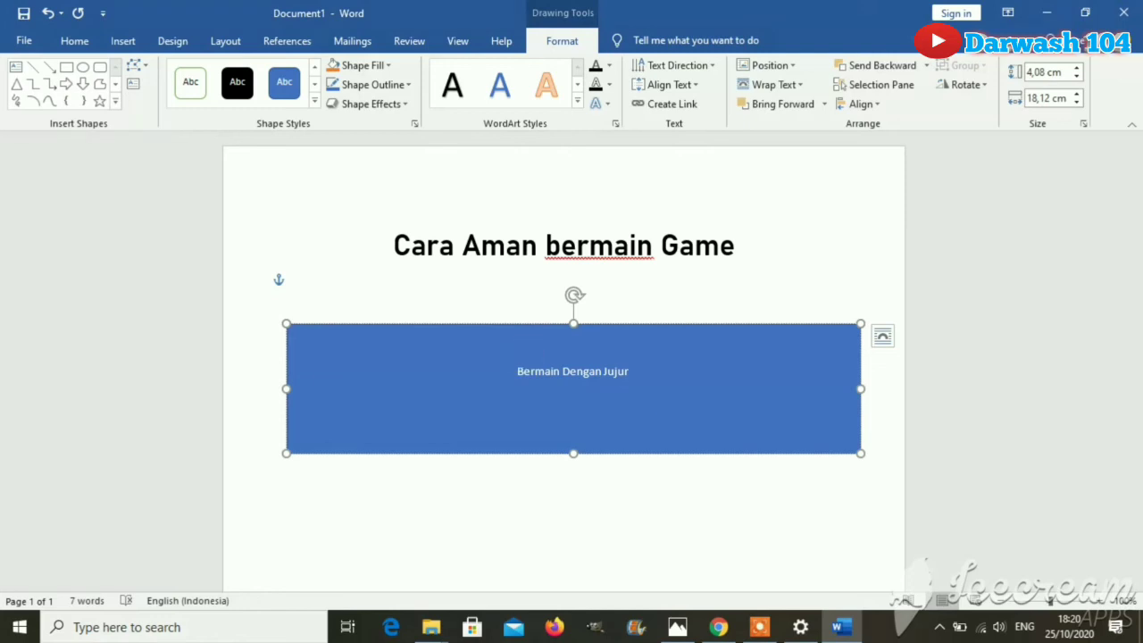
text(Ikutilah Peratura)
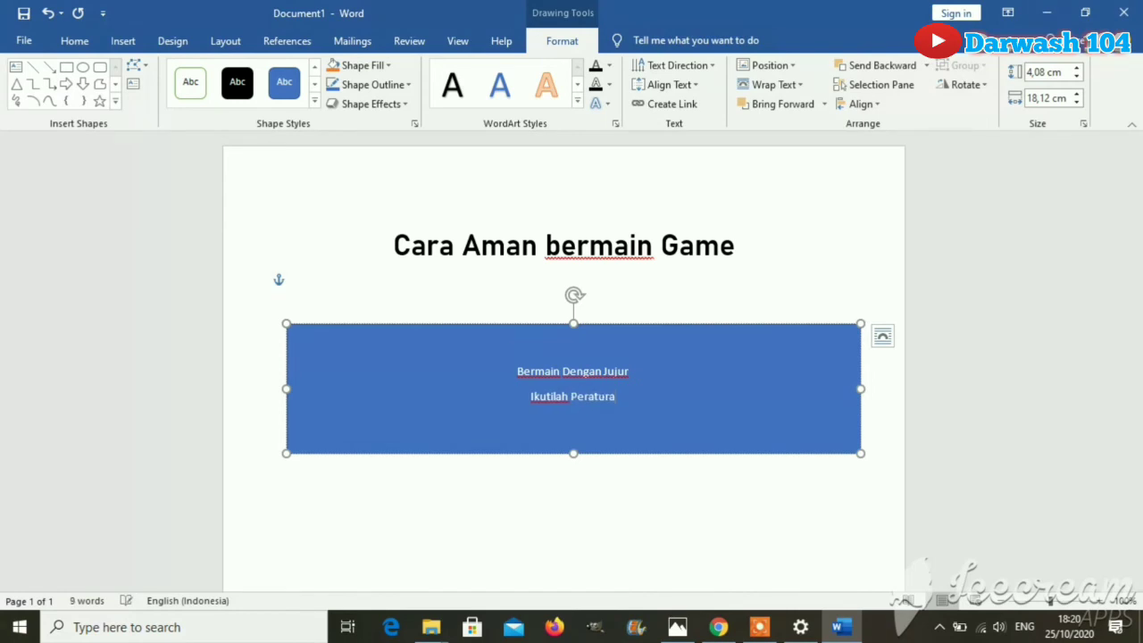
text(n Yang ber)
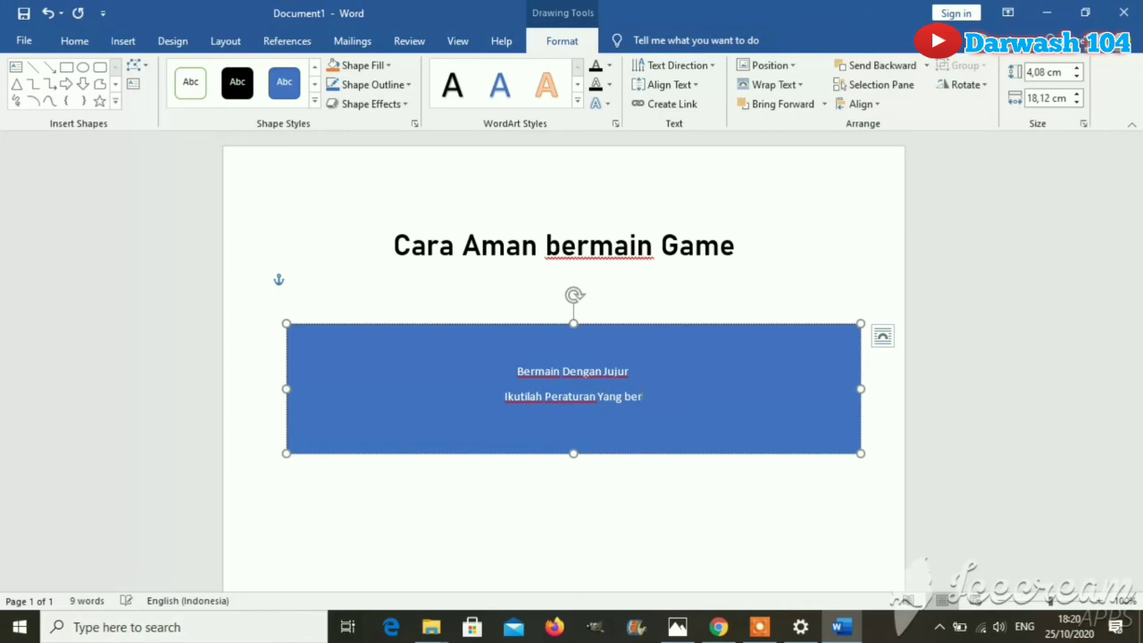
text(laku)
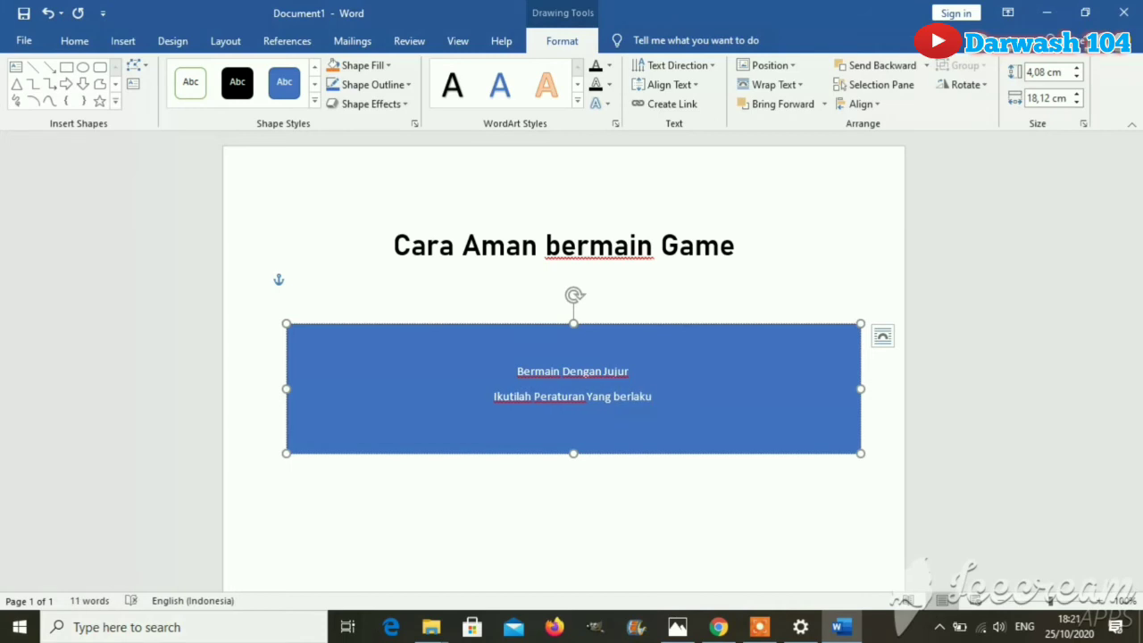